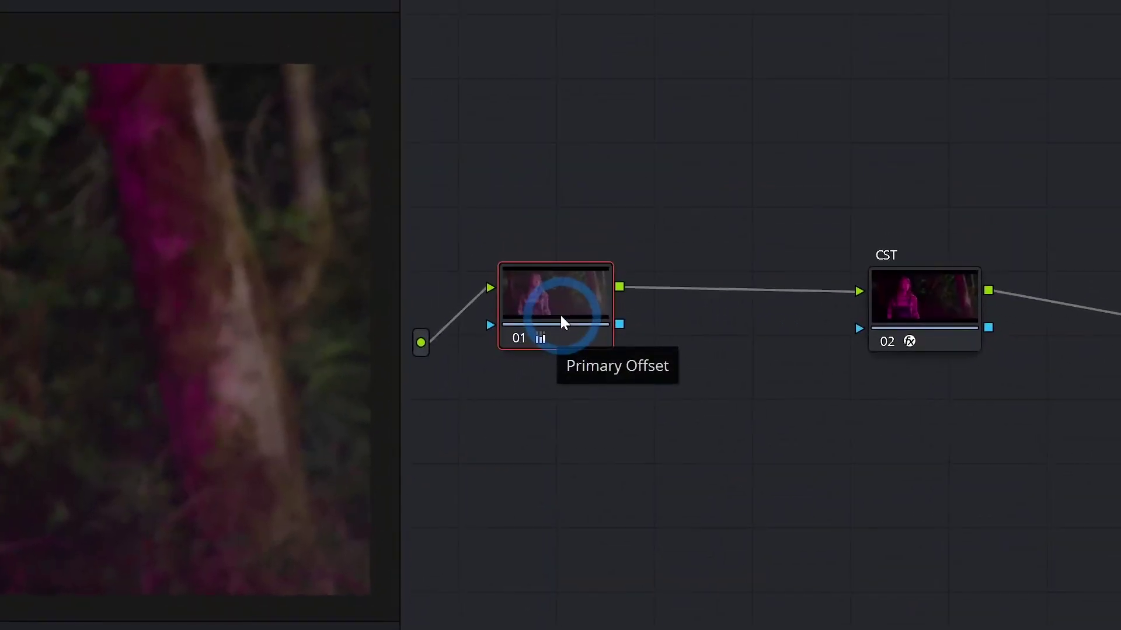
Reset the grade on node 01 and bring up the primaries color wheels for it
right_click(561, 322)
click(575, 326)
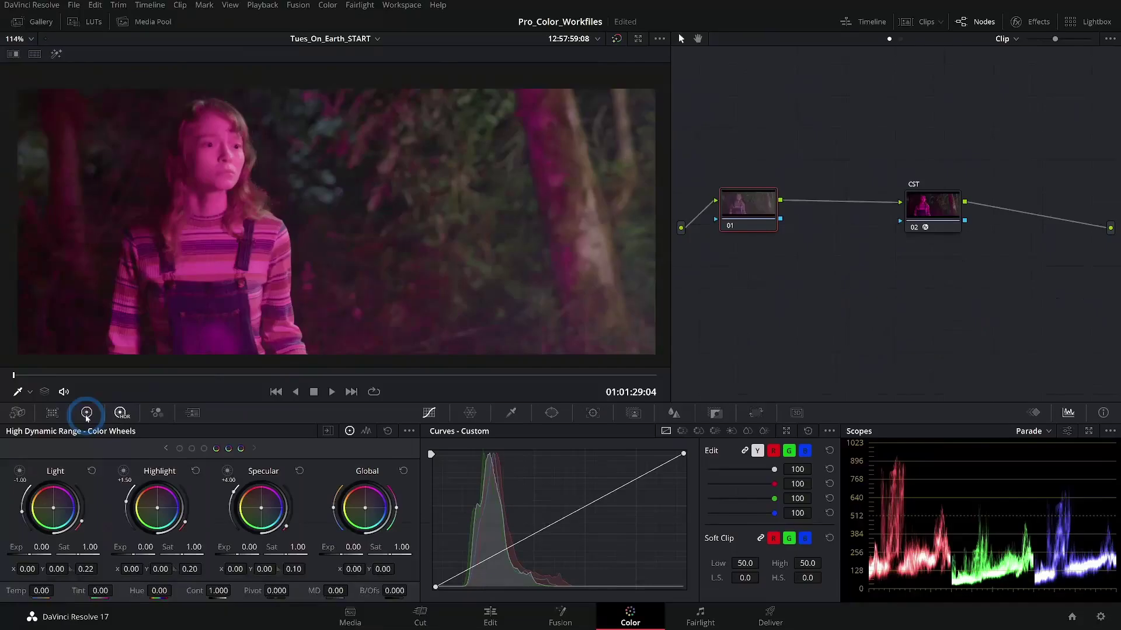
click(86, 413)
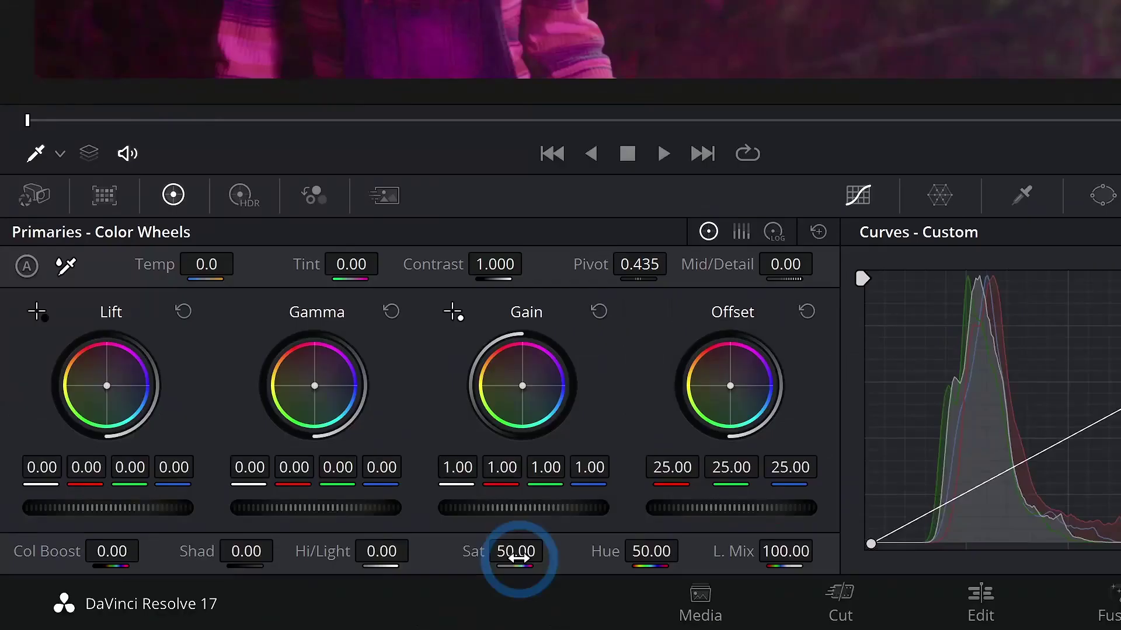
Try raising node 01's saturation to 62.40, restore its default, and bypass the CST node for comparison
drag(518, 558, 575, 552)
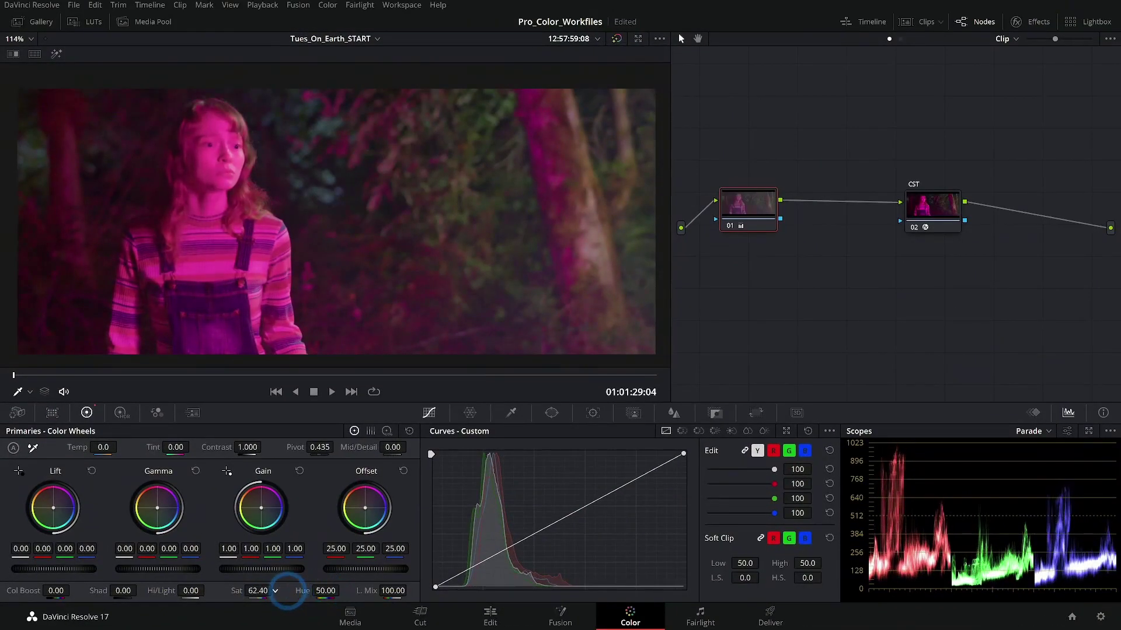
mouse_move(287, 591)
mouse_down()
mouse_move(399, 584)
mouse_move(156, 594)
mouse_move(288, 588)
mouse_up()
click(914, 227)
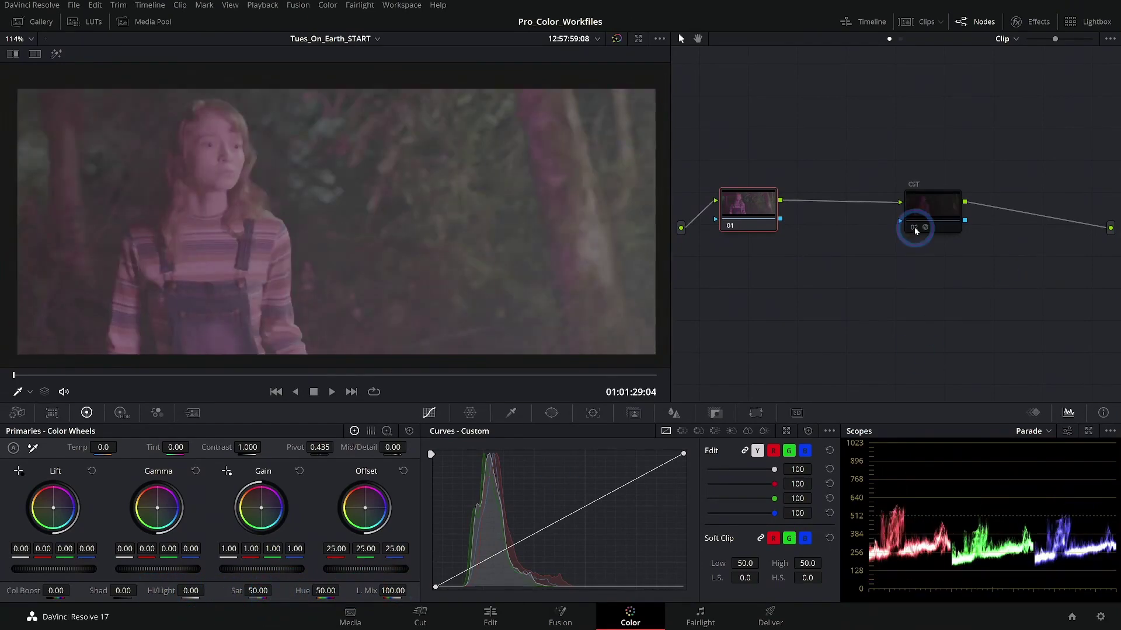
click(929, 229)
Try node 01's saturation at 78.20, compare it with the CST node bypassed, and restore the default saturation
drag(257, 591, 343, 588)
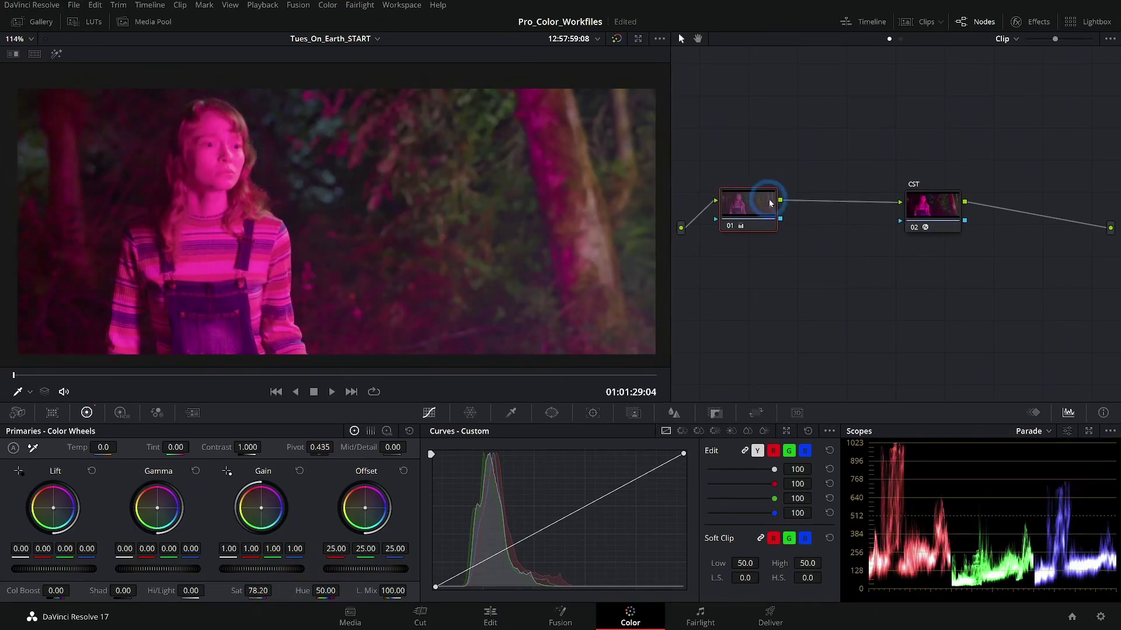
click(914, 227)
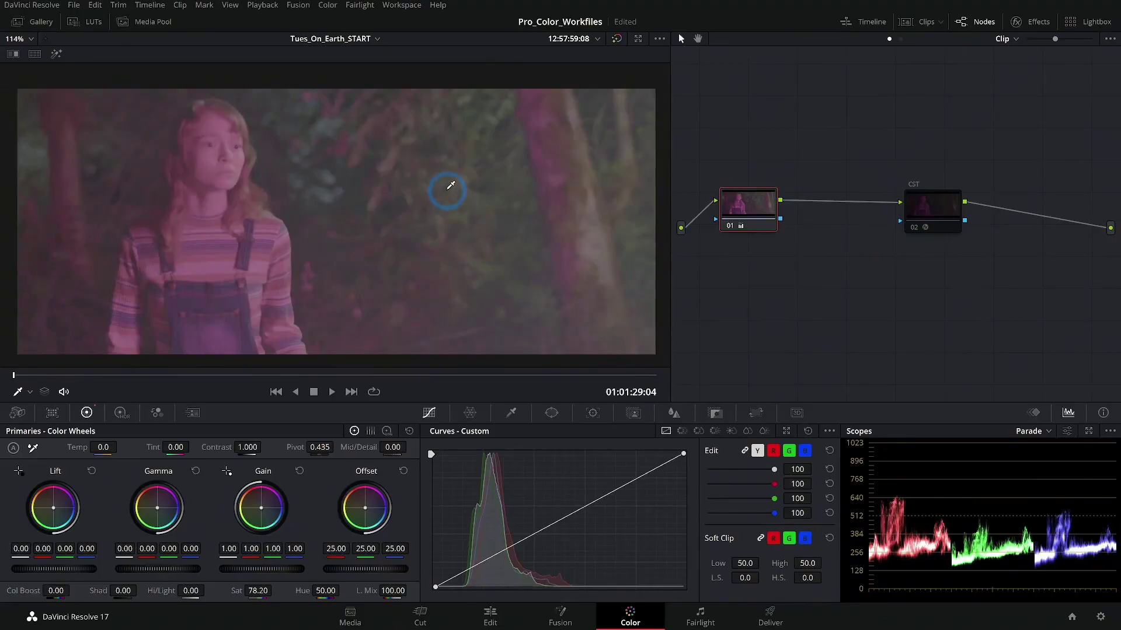
double_click(247, 593)
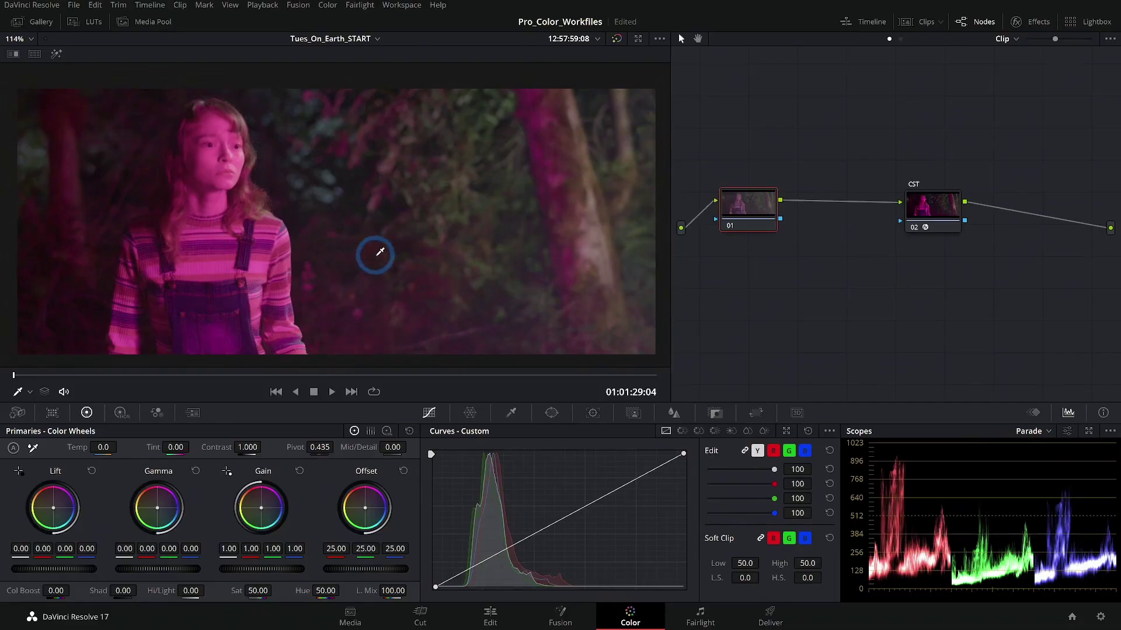
mouse_move(256, 589)
mouse_down()
mouse_move(295, 590)
mouse_move(273, 592)
mouse_up()
double_click(258, 591)
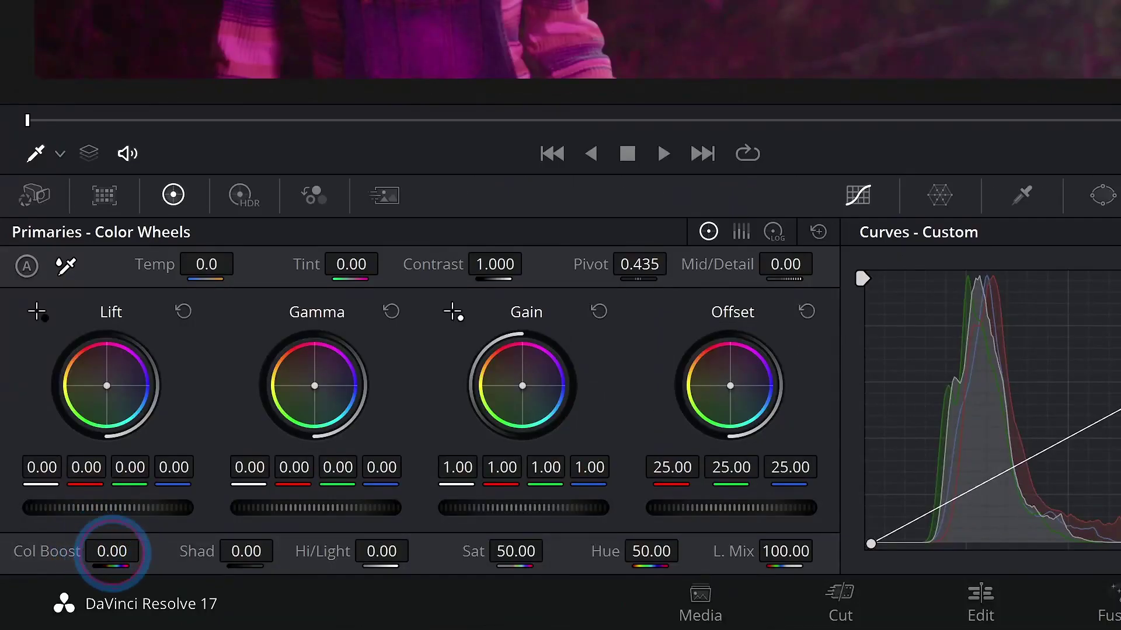
Try increasing node 01's Color Boost through 17.50 and 43.00 to judge its effect on the muted background colors
drag(56, 591, 73, 589)
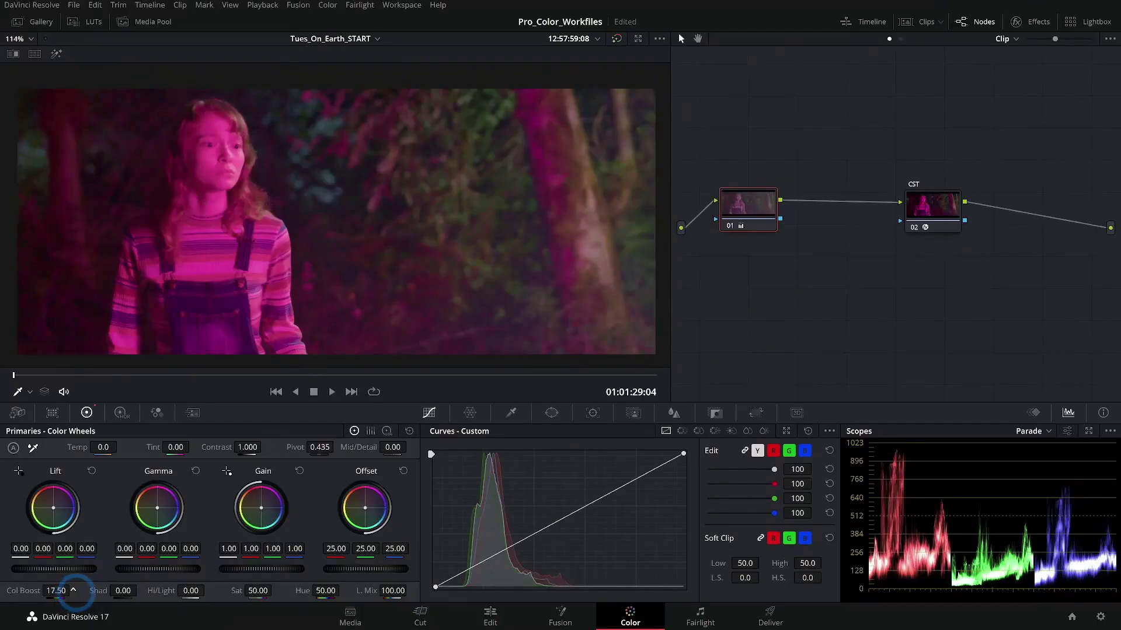
drag(74, 589, 93, 590)
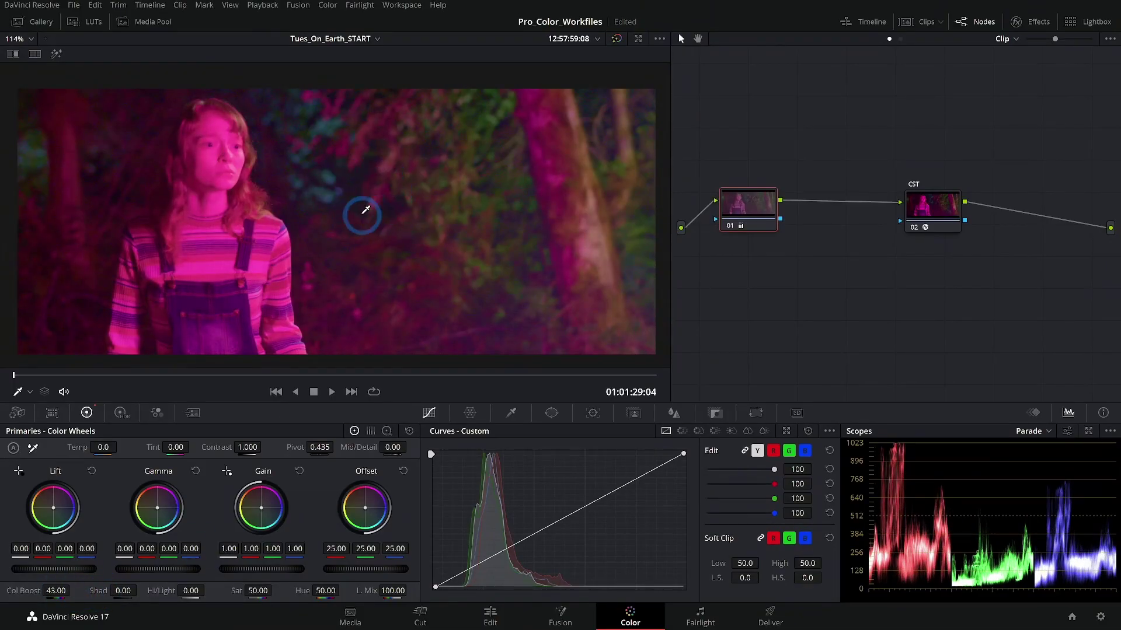
drag(53, 591, 98, 591)
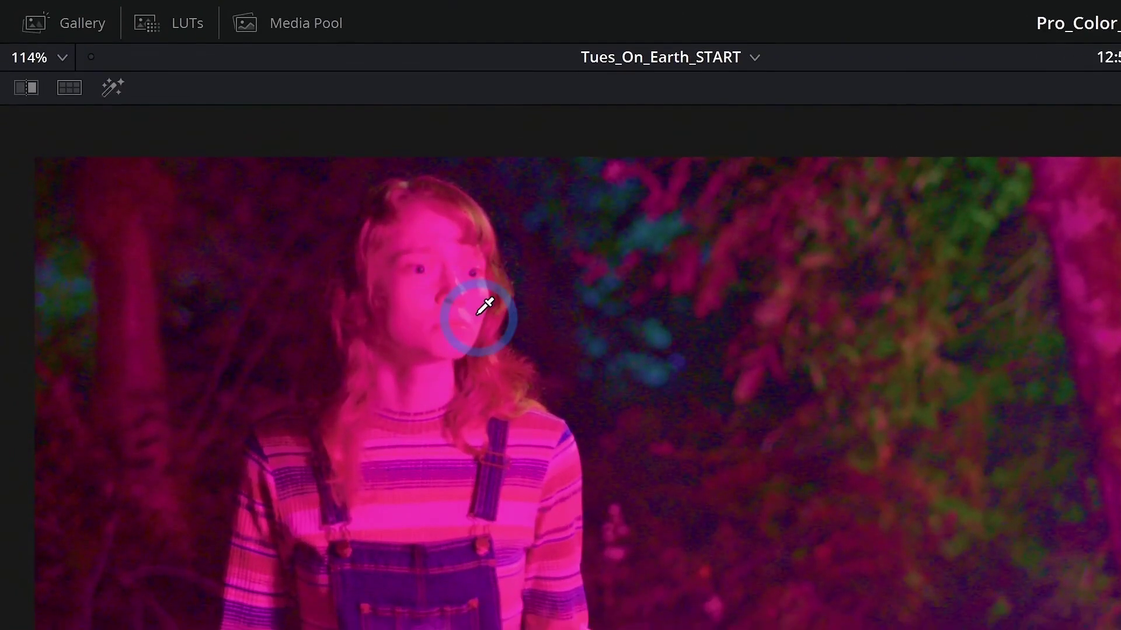
drag(56, 591, 35, 593)
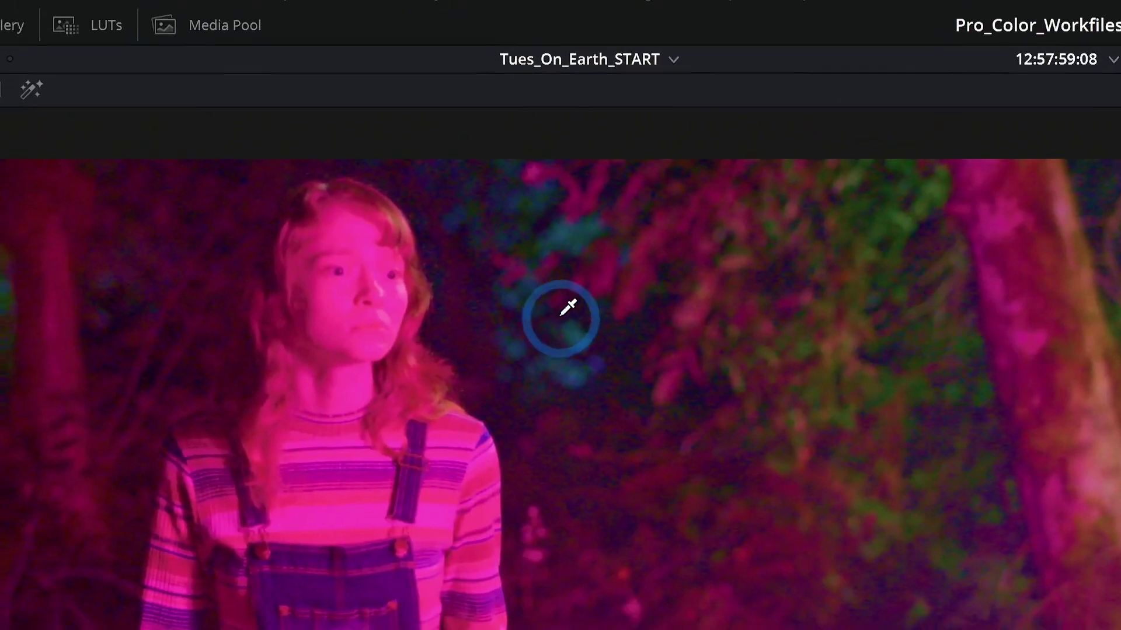
Compare a saturation of 84.80 with a Color Boost of 81.00 on node 01, resetting saturation in between
drag(254, 592, 318, 590)
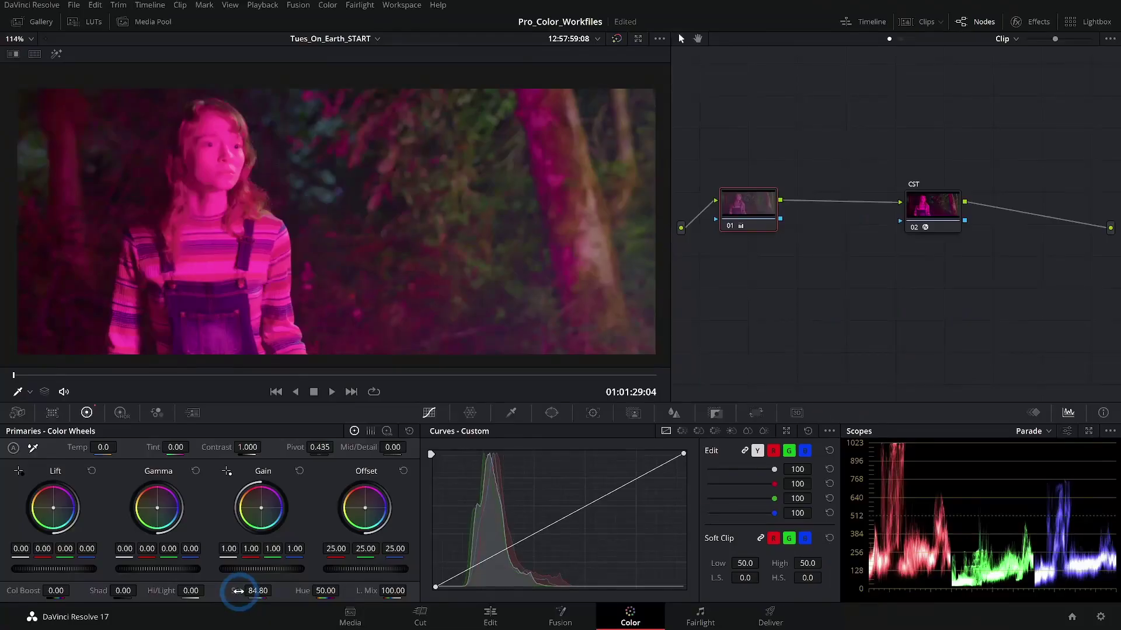
double_click(238, 592)
drag(56, 591, 153, 591)
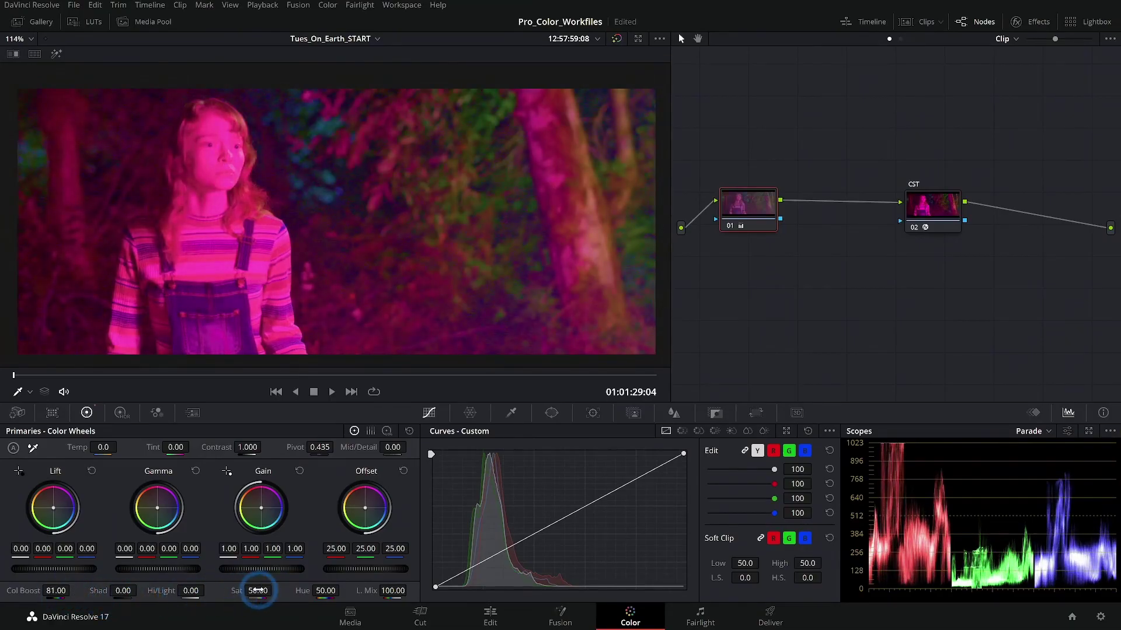
drag(53, 591, 182, 592)
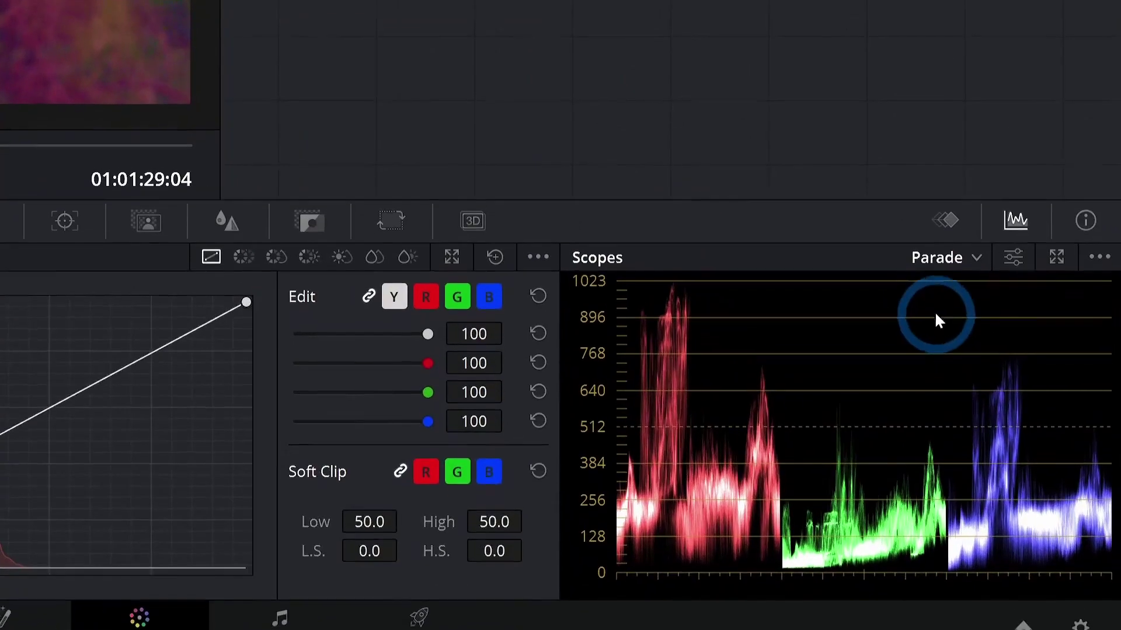
Switch the scope from Parade to Vectorscope
click(1047, 432)
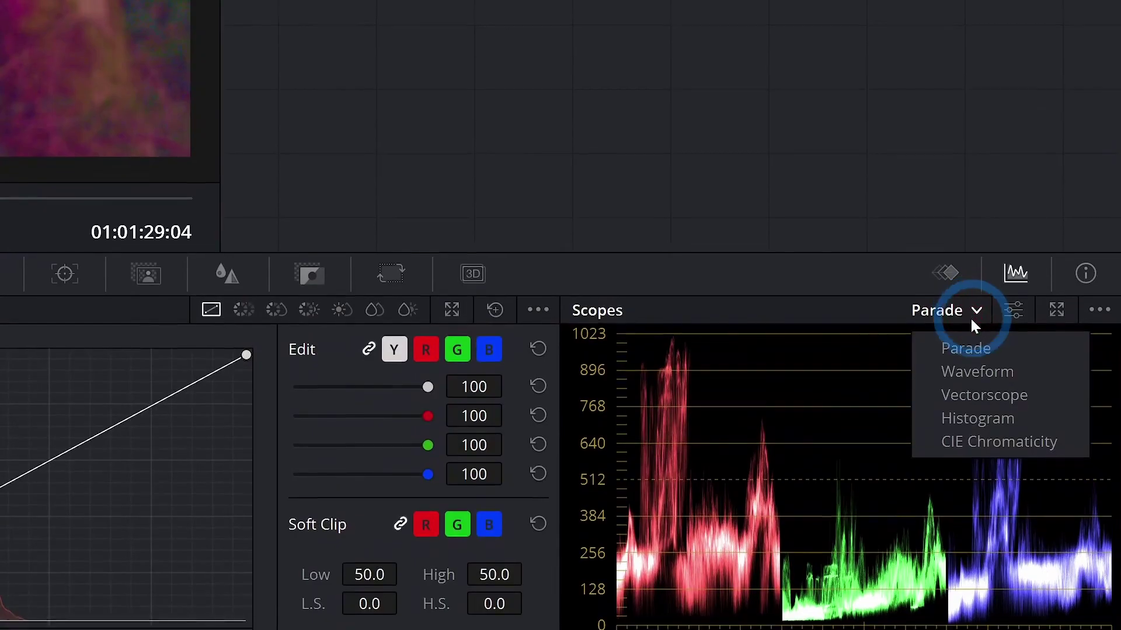
click(986, 395)
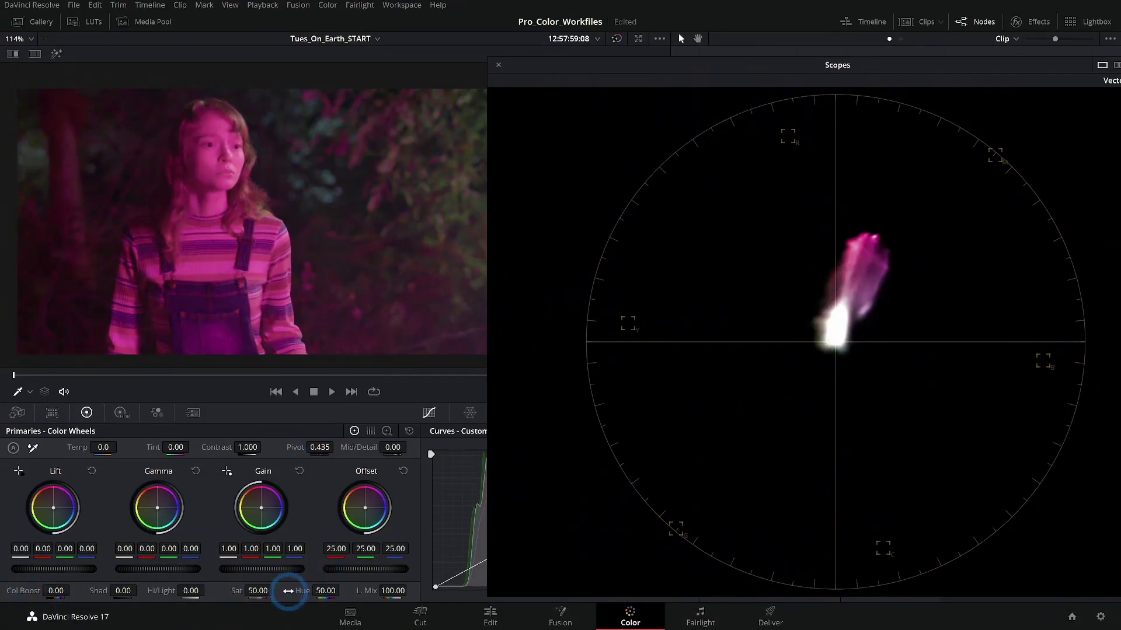
Try node 01's saturation at 92.60 against the vectorscope, then bypass the CST node and vary the saturation again
mouse_move(257, 590)
mouse_down()
mouse_move(367, 593)
mouse_move(439, 577)
mouse_move(328, 591)
mouse_move(423, 580)
mouse_move(401, 580)
mouse_up()
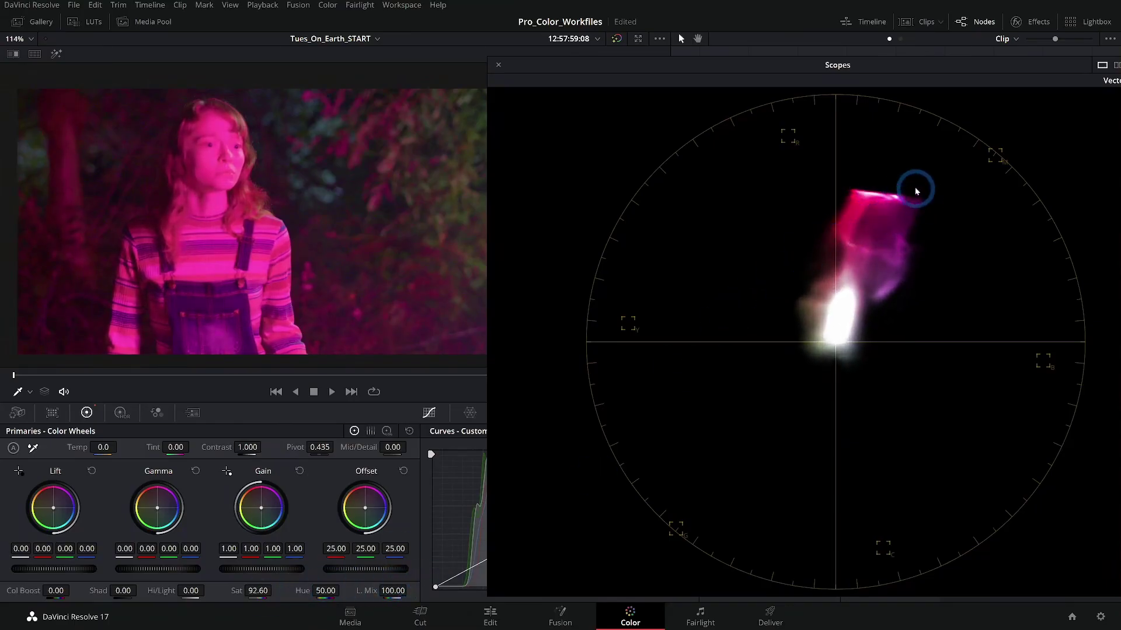
drag(920, 78, 870, 278)
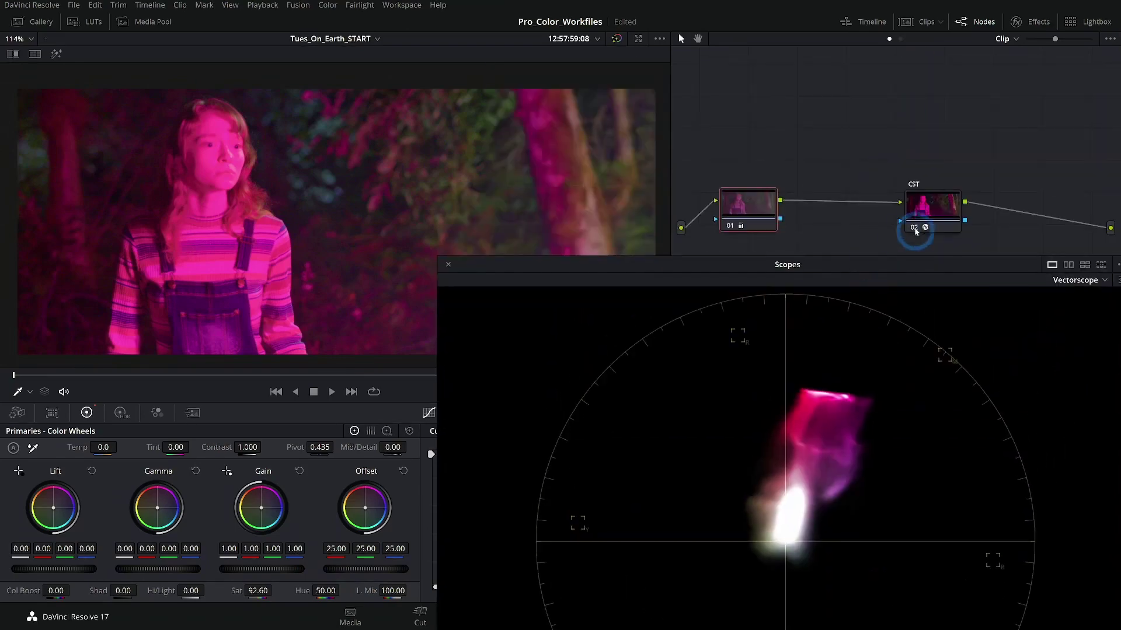
click(914, 228)
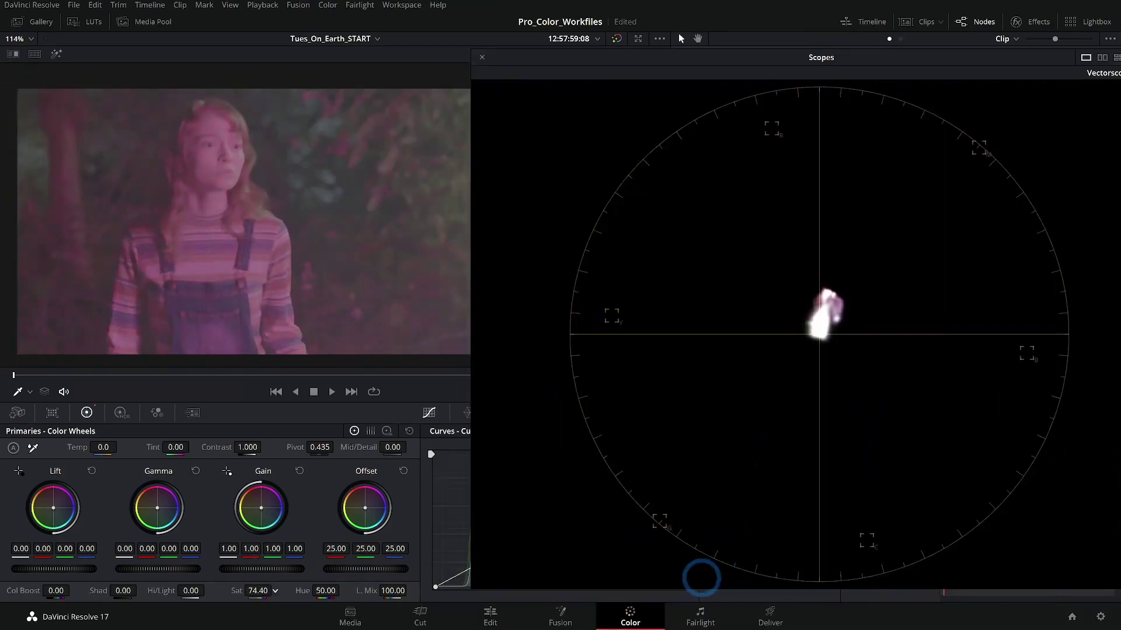
mouse_move(791, 574)
mouse_down()
mouse_move(607, 576)
mouse_move(886, 574)
mouse_move(780, 570)
mouse_up()
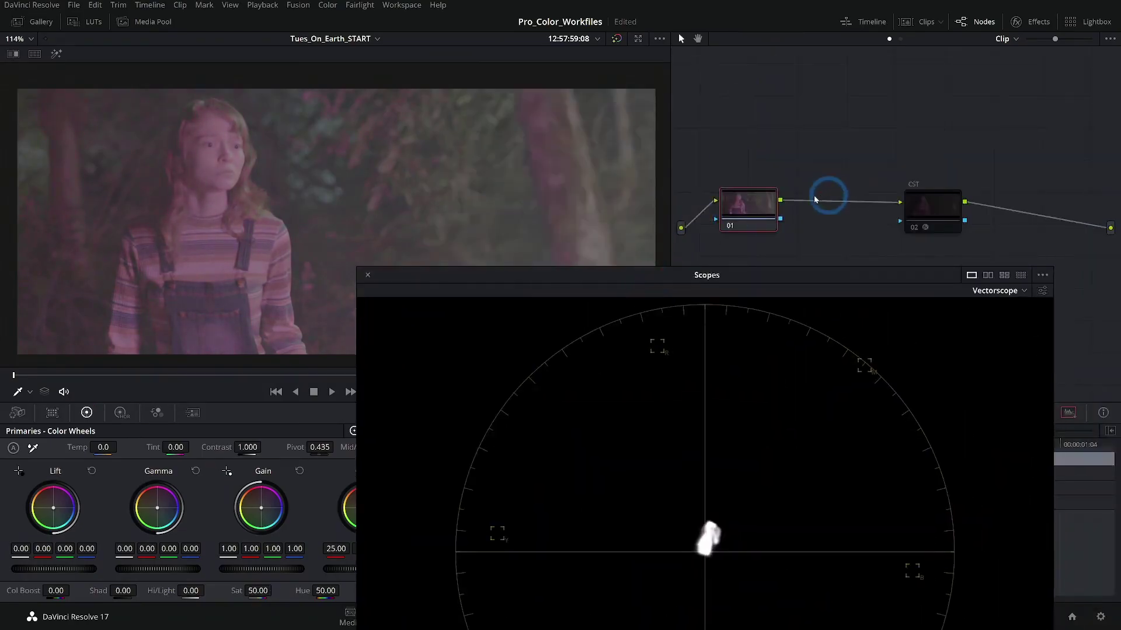
Try a saturation of 100 on node 01 with the CST node bypassed, vary it further, and restore the default
drag(258, 590, 443, 590)
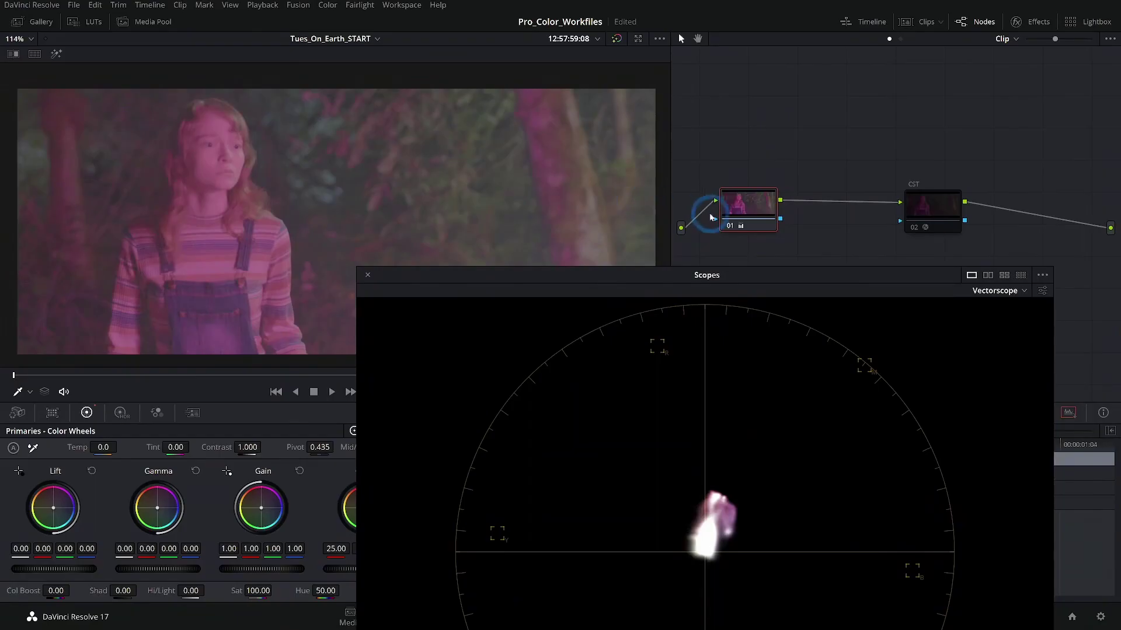
key(alt+s)
drag(251, 589, 755, 531)
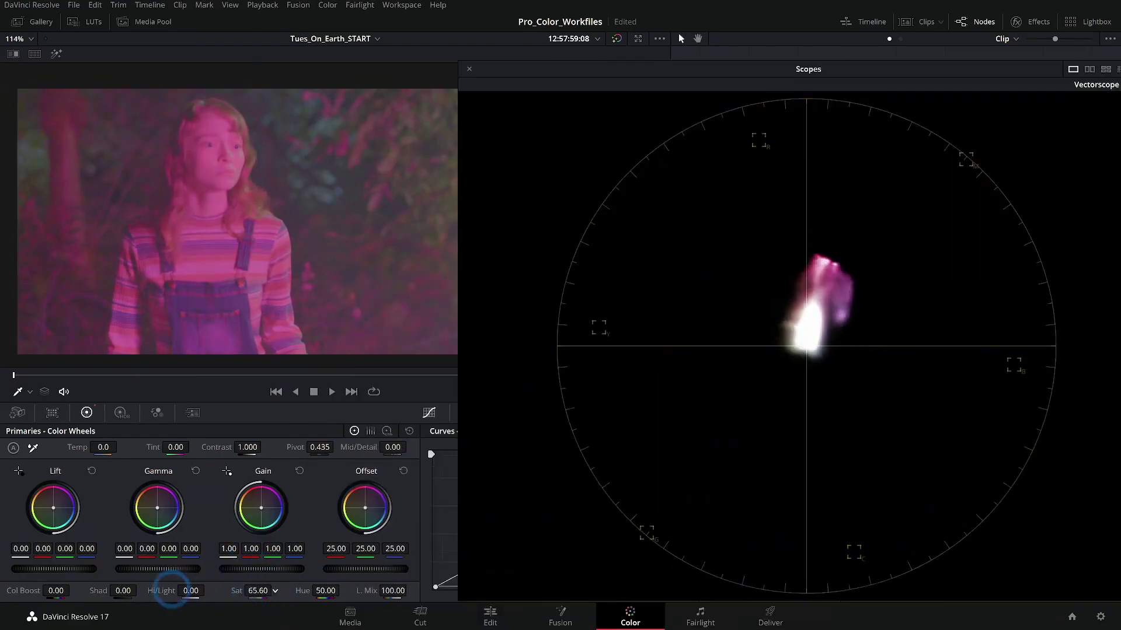
mouse_move(251, 590)
mouse_down()
mouse_move(375, 585)
mouse_move(229, 591)
mouse_move(459, 588)
mouse_move(240, 591)
mouse_up()
double_click(240, 591)
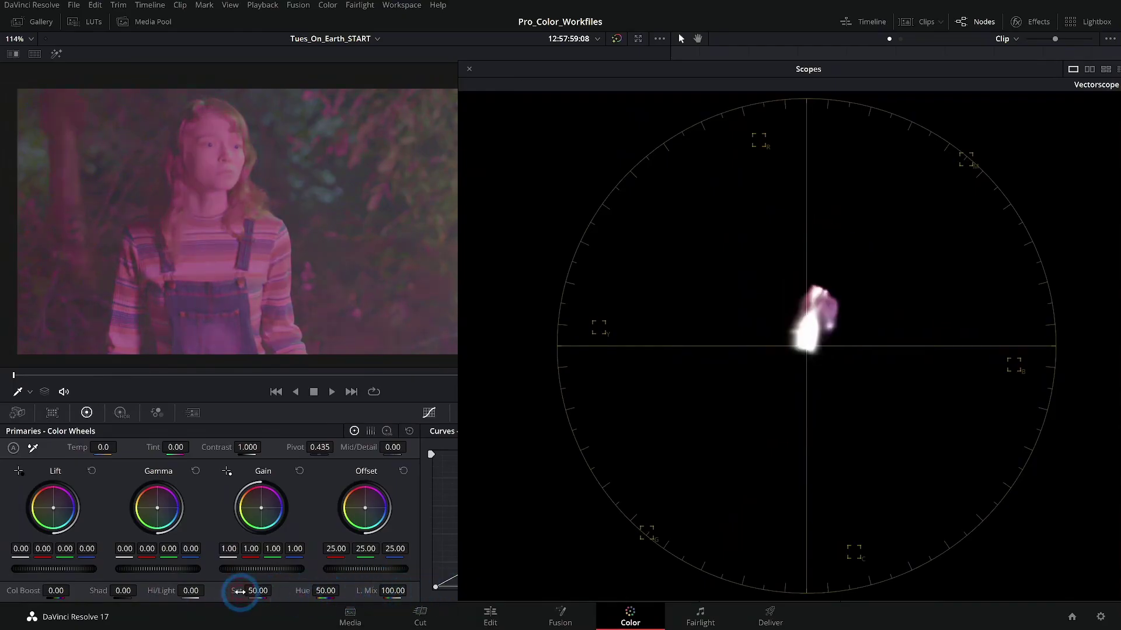
Compare high Color Boost with a saturation of 91.60 on node 01 using the vectorscope, restoring the defaults between trials
drag(58, 592, 208, 598)
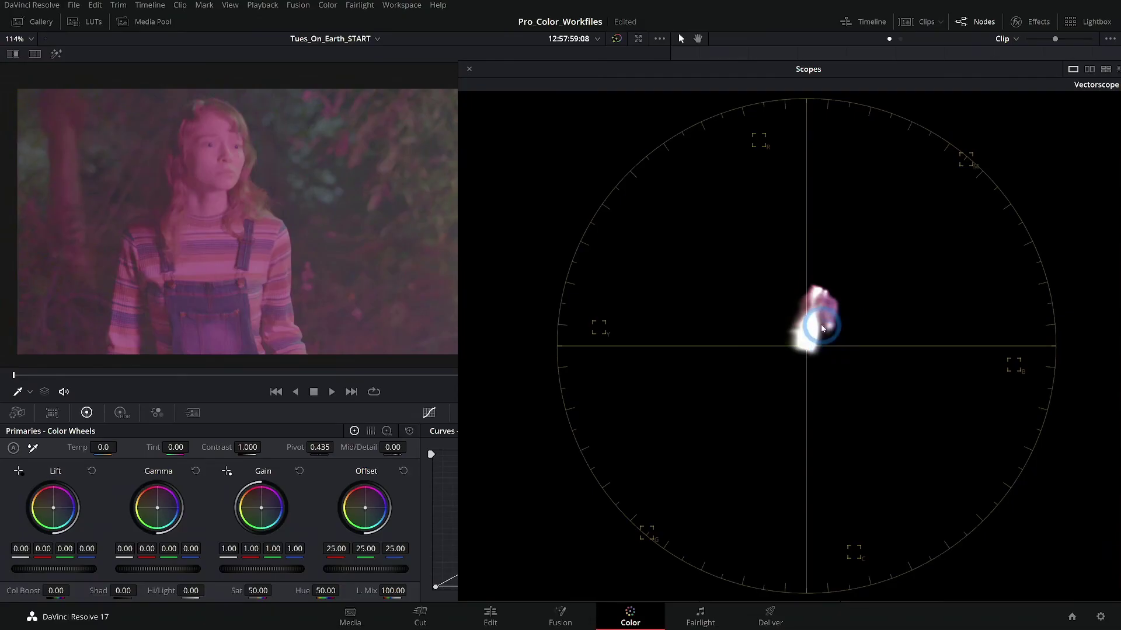
mouse_move(58, 590)
mouse_down()
mouse_move(313, 586)
mouse_move(231, 593)
mouse_up()
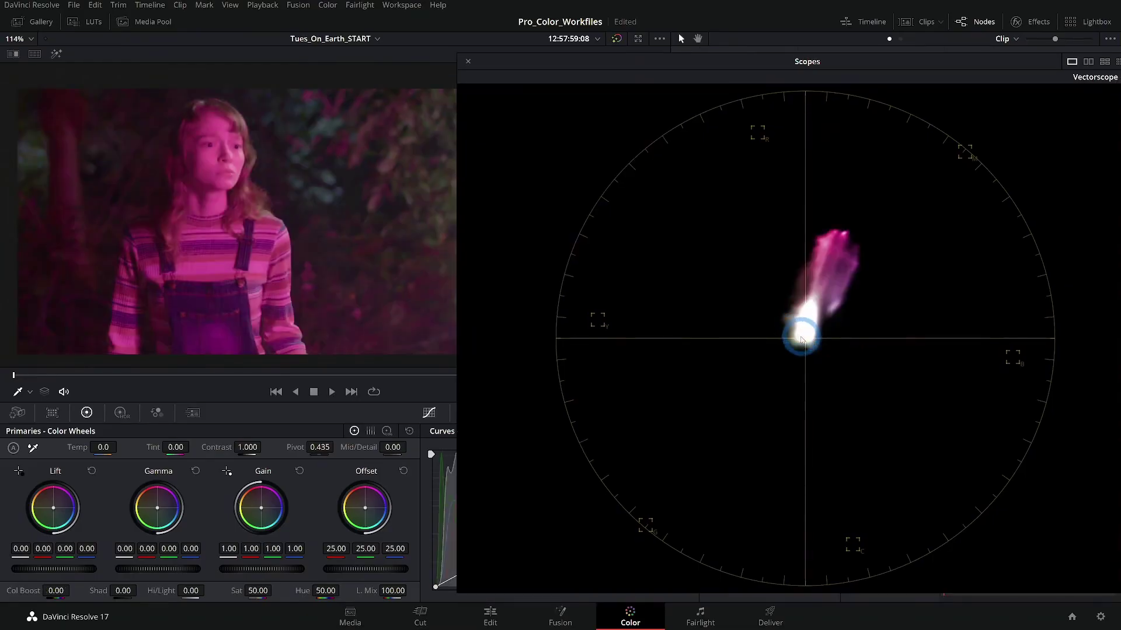
drag(56, 591, 179, 601)
mouse_move(260, 591)
mouse_down()
mouse_move(507, 582)
mouse_move(260, 591)
mouse_move(353, 592)
mouse_up()
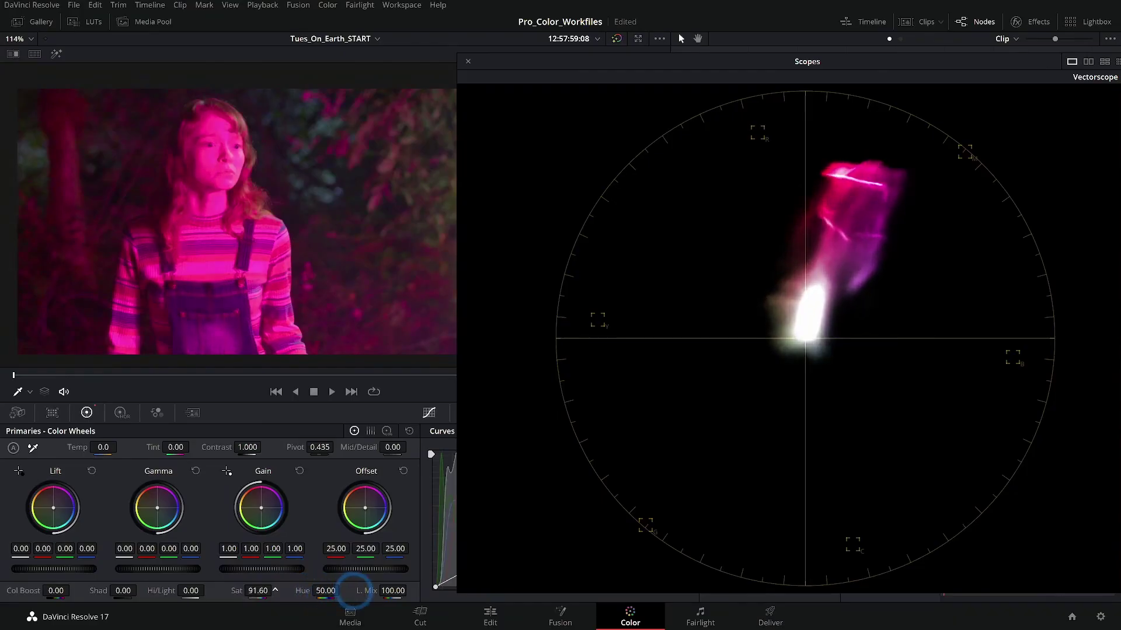
drag(59, 593, 179, 596)
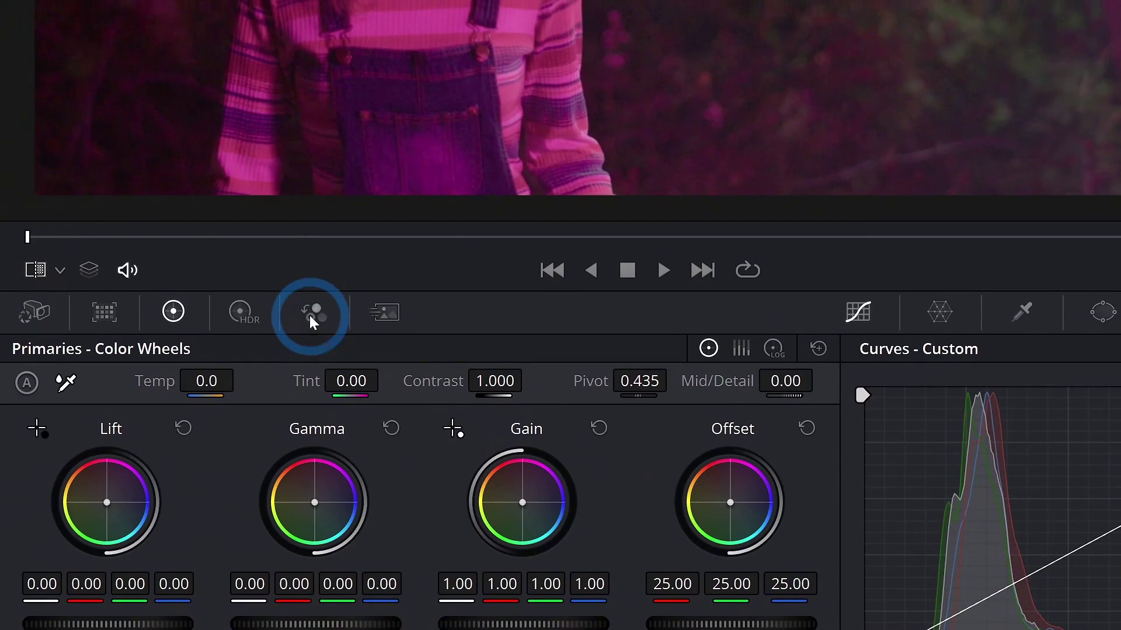
In the RGB Mixer, set red in Red Output, green in Green Output and blue in Blue Output to 2.00
click(309, 315)
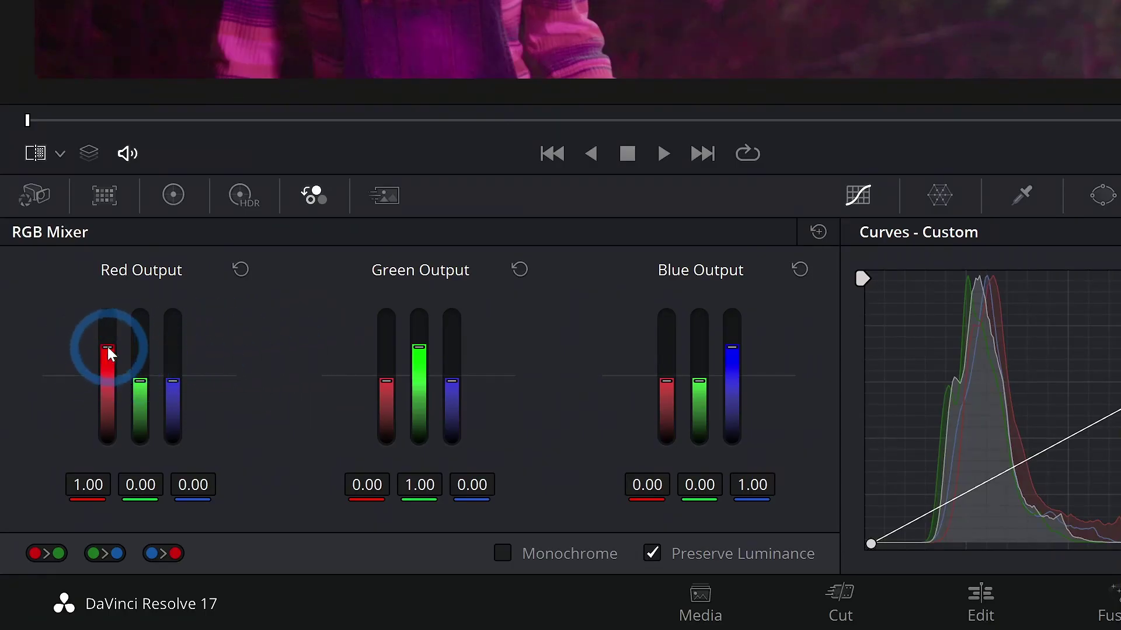
drag(107, 339, 106, 318)
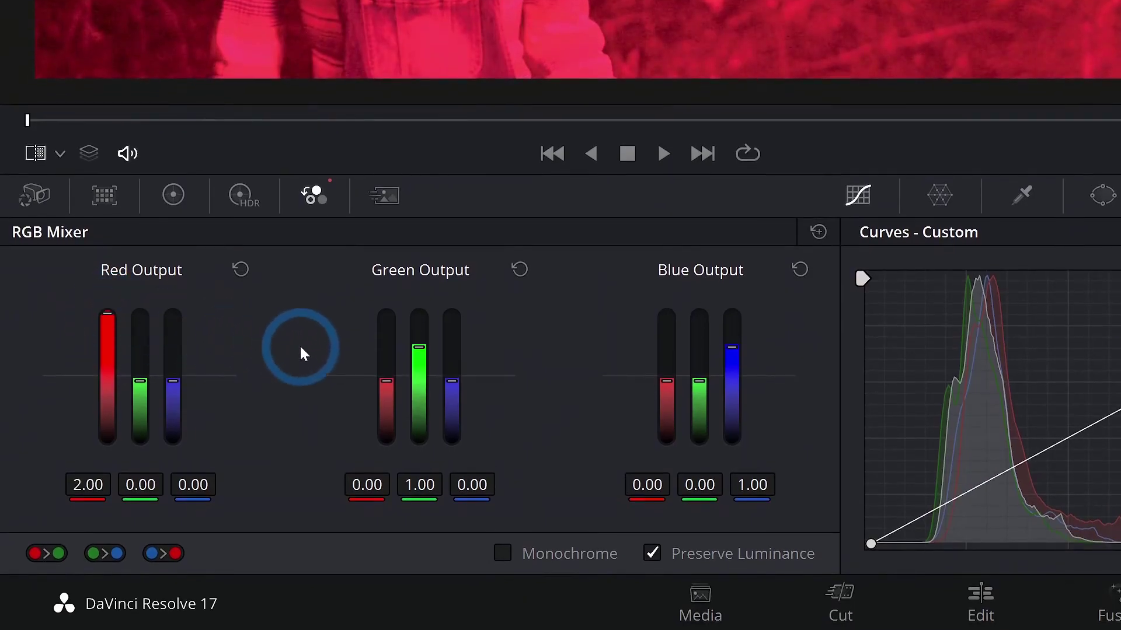
drag(435, 366, 440, 328)
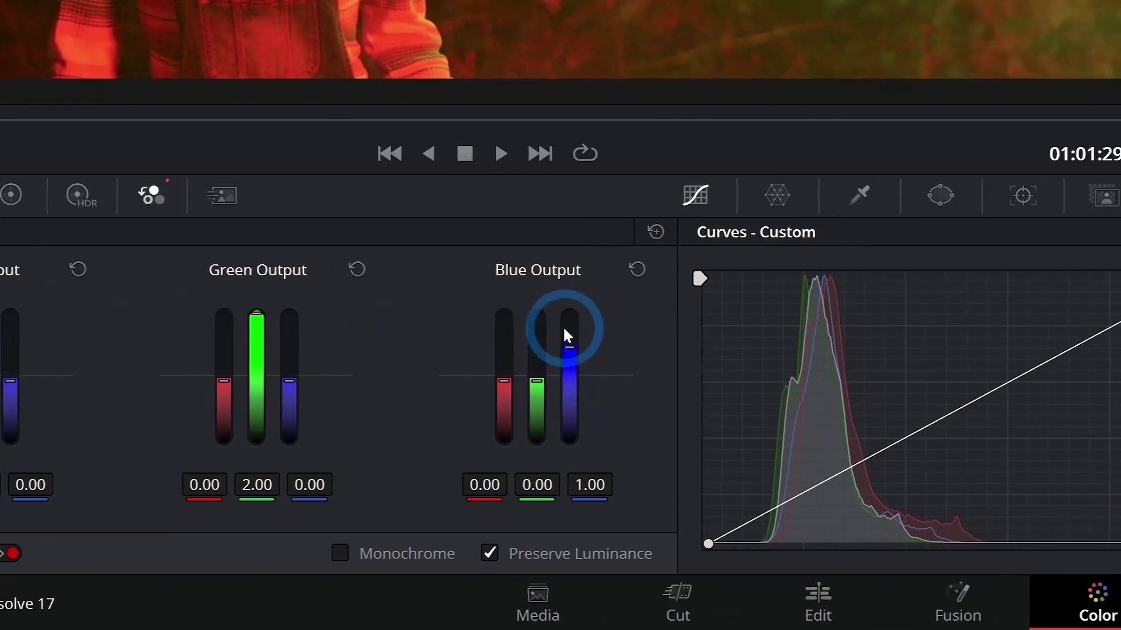
drag(563, 350, 568, 315)
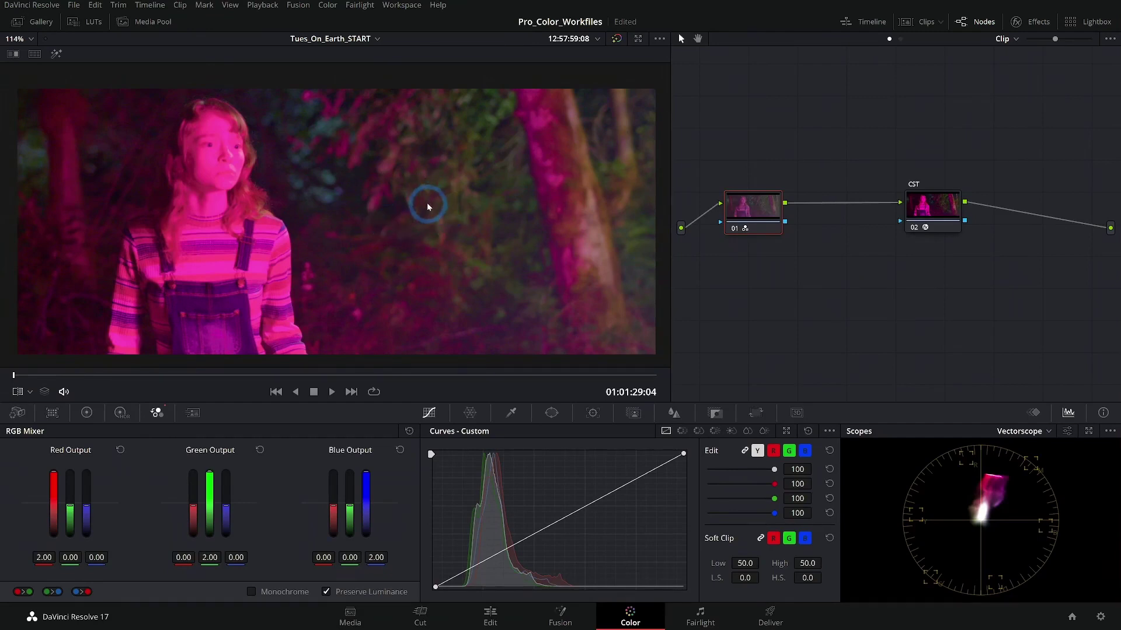
Grab a still of the RGB Mixer grade and open the gallery to show it
right_click(303, 142)
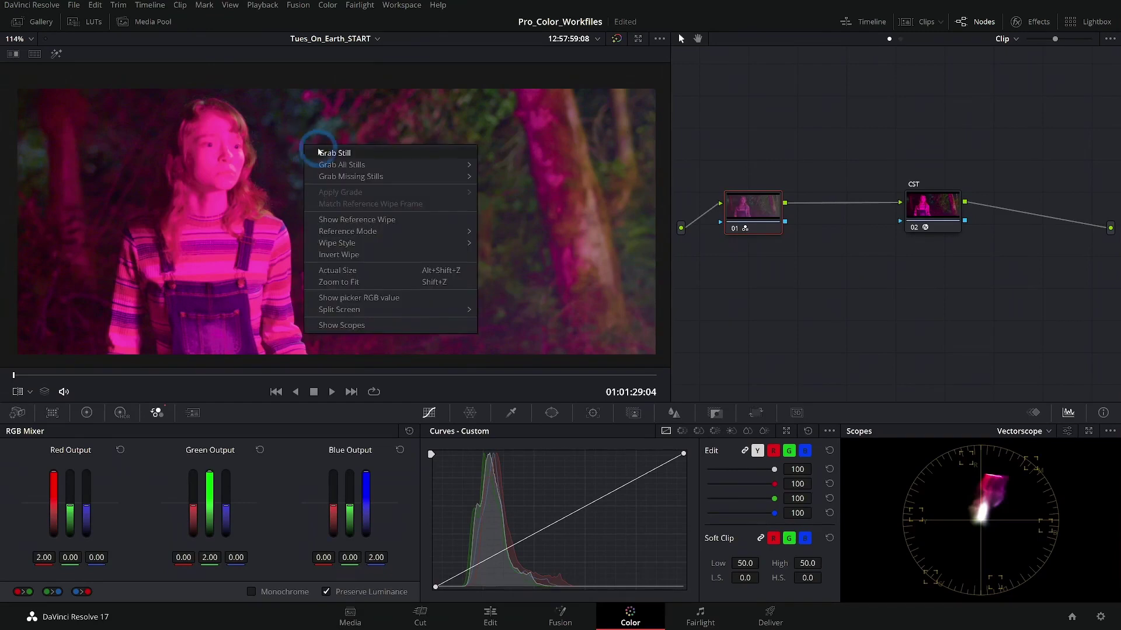
click(328, 153)
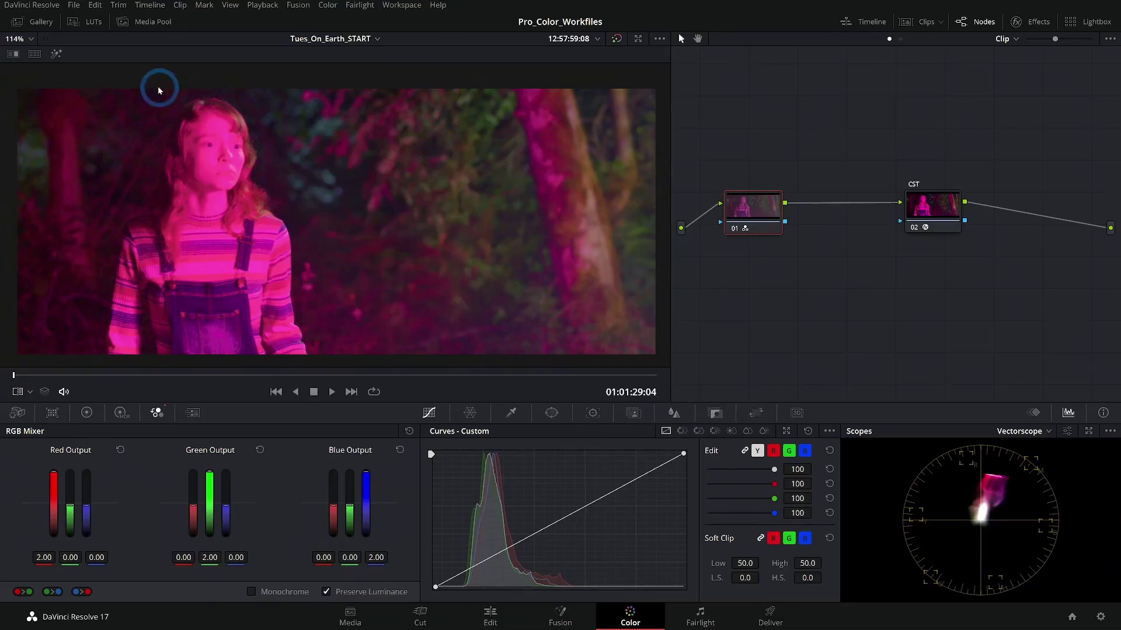
click(34, 22)
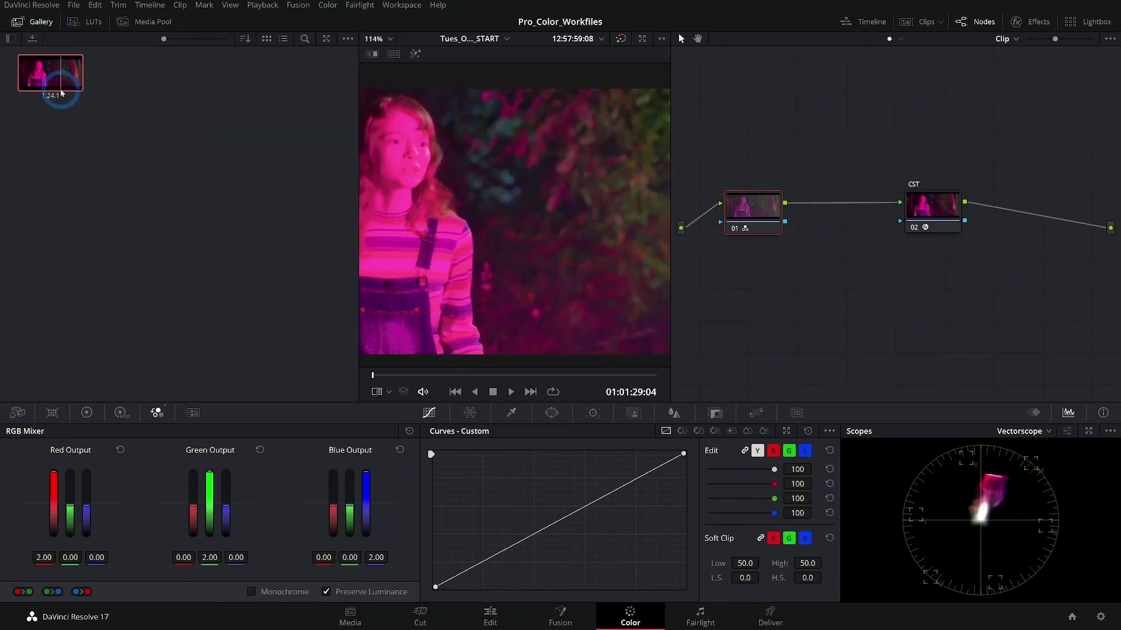
Narrow the gallery to give the viewer more room and reset the grade of node 01
drag(358, 105, 173, 104)
right_click(761, 211)
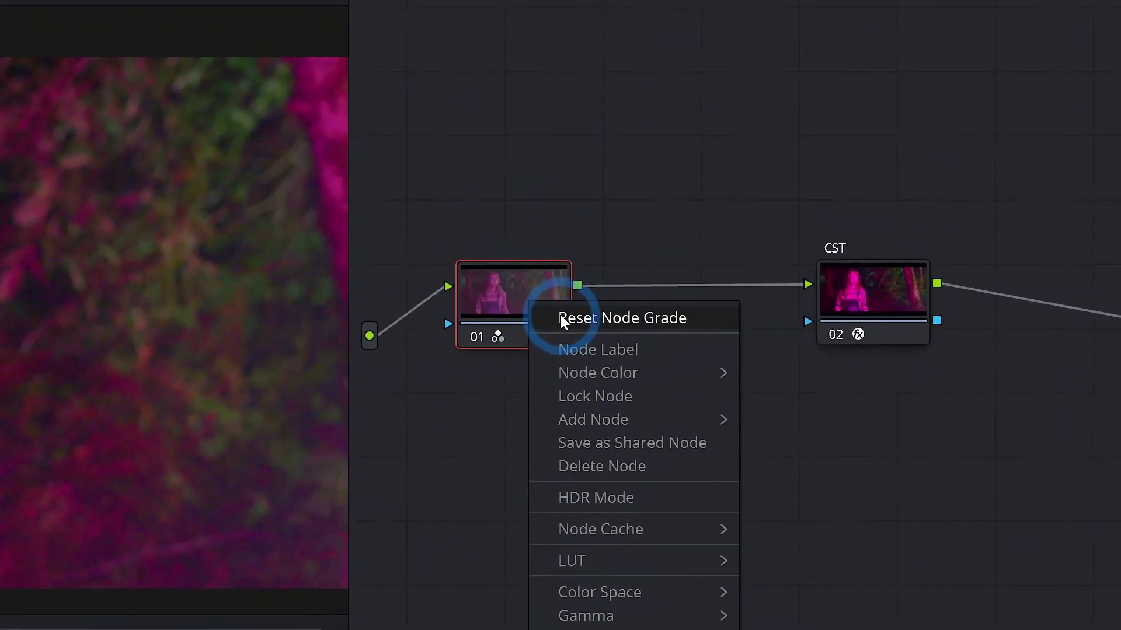
click(563, 319)
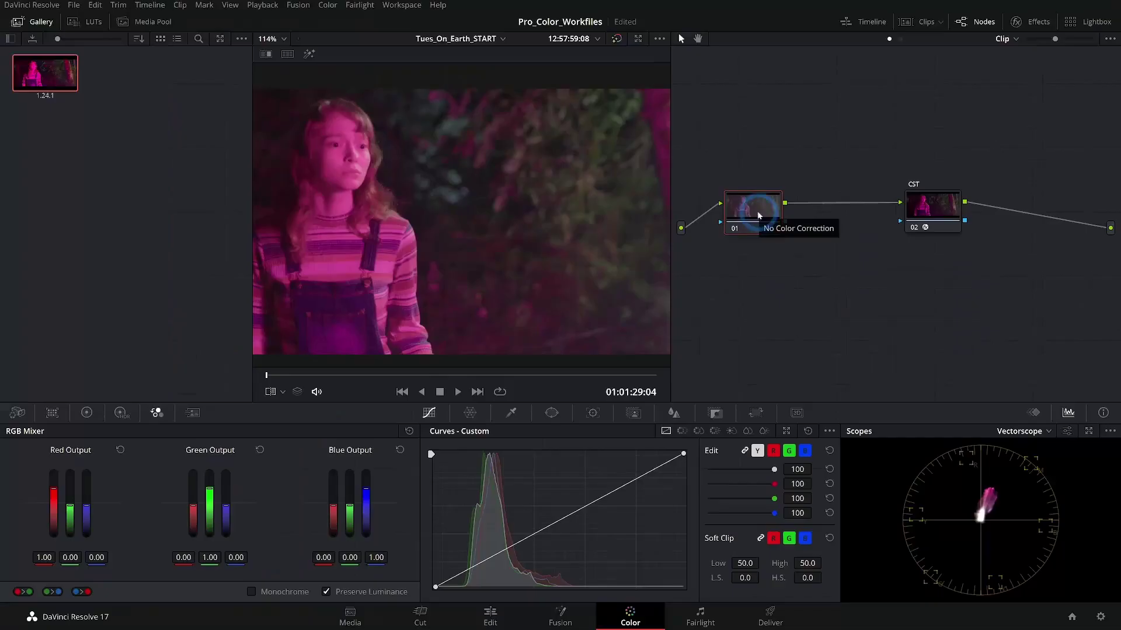
Set the saturation of node 01 to 100 in the primary color wheels
click(152, 444)
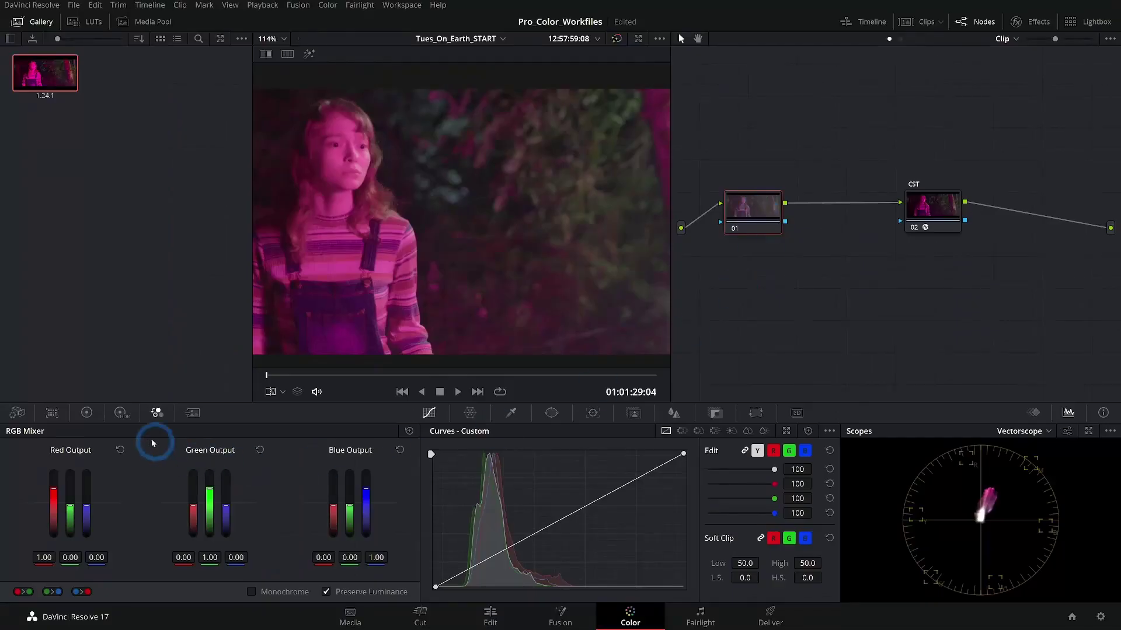
click(96, 418)
drag(257, 591, 476, 592)
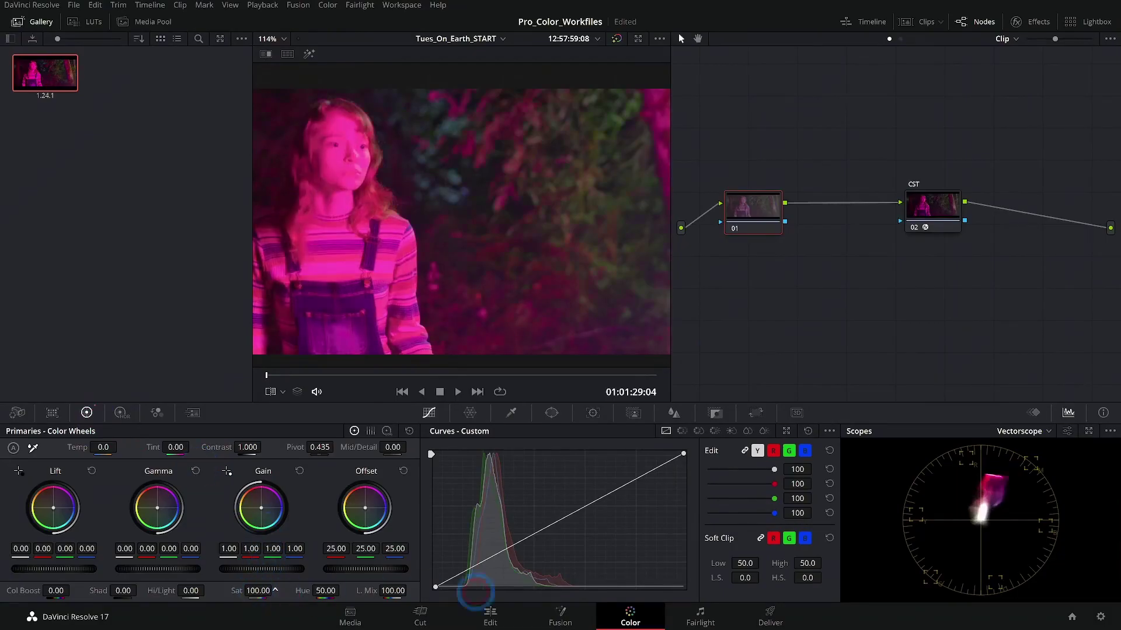
Play the RGB Mixer still as a reference wipe and sweep the wipe across the image to compare it with the saturation grade
right_click(58, 78)
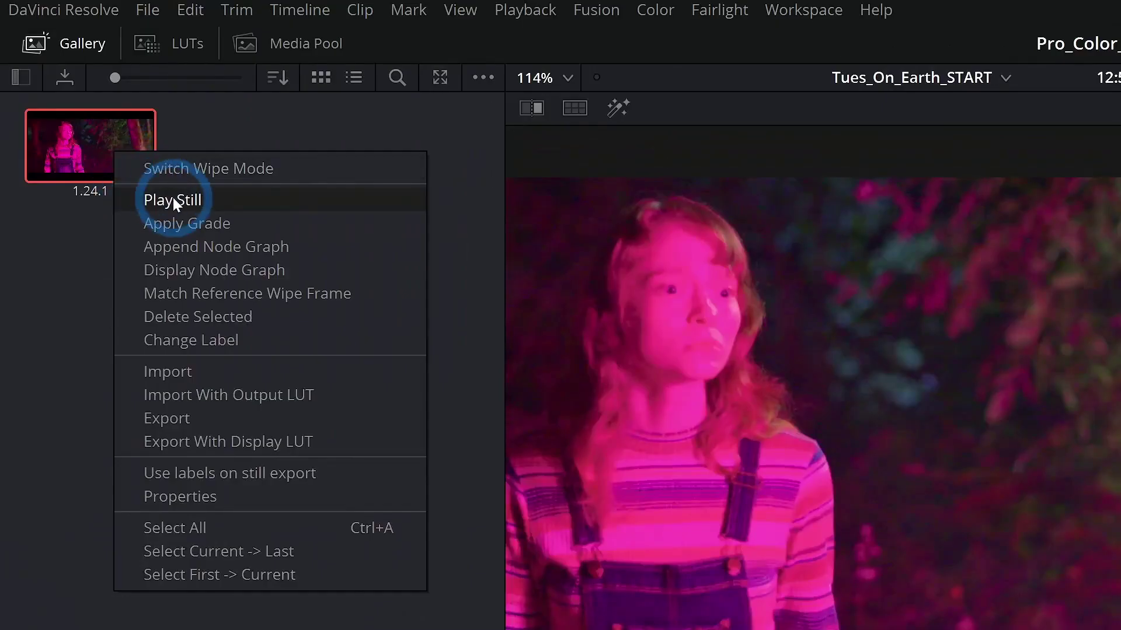
click(173, 200)
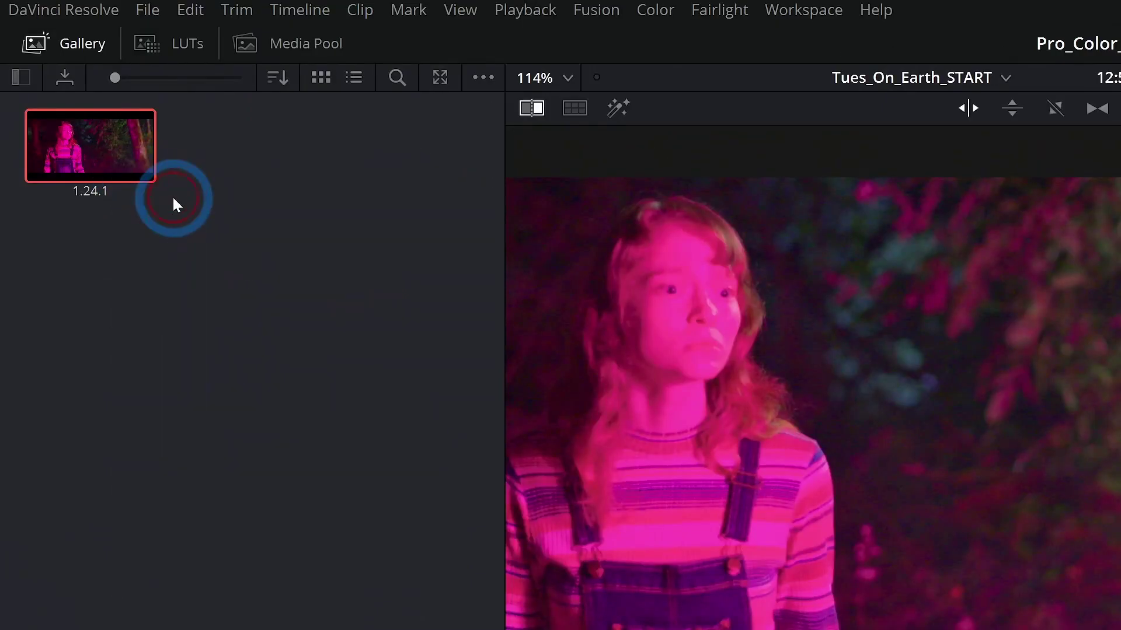
drag(891, 459, 1083, 454)
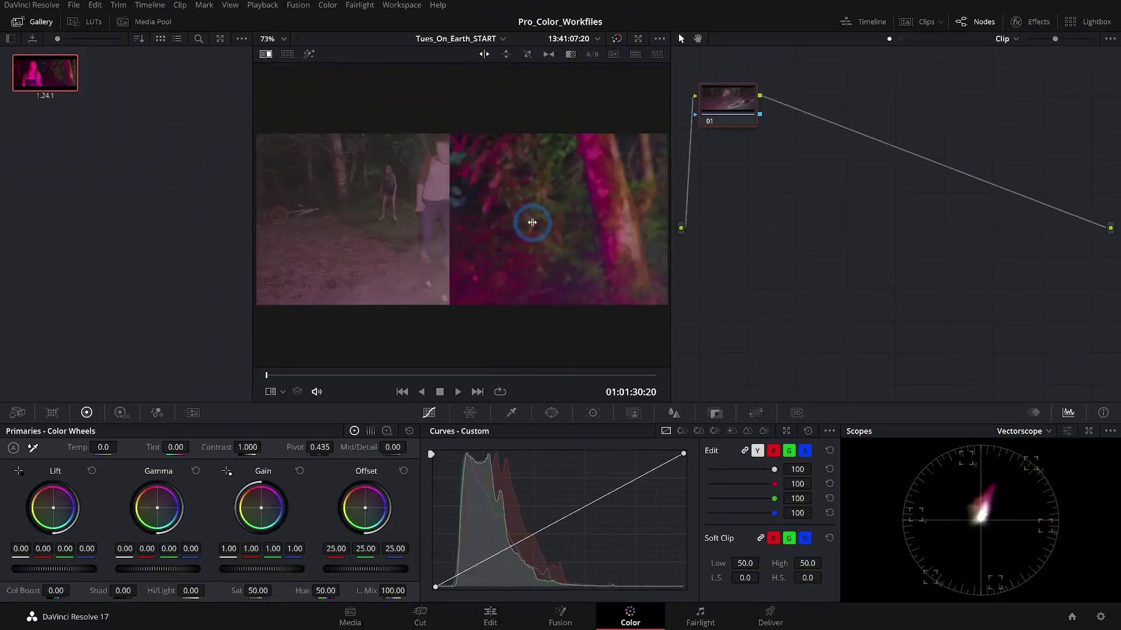
drag(531, 223, 406, 222)
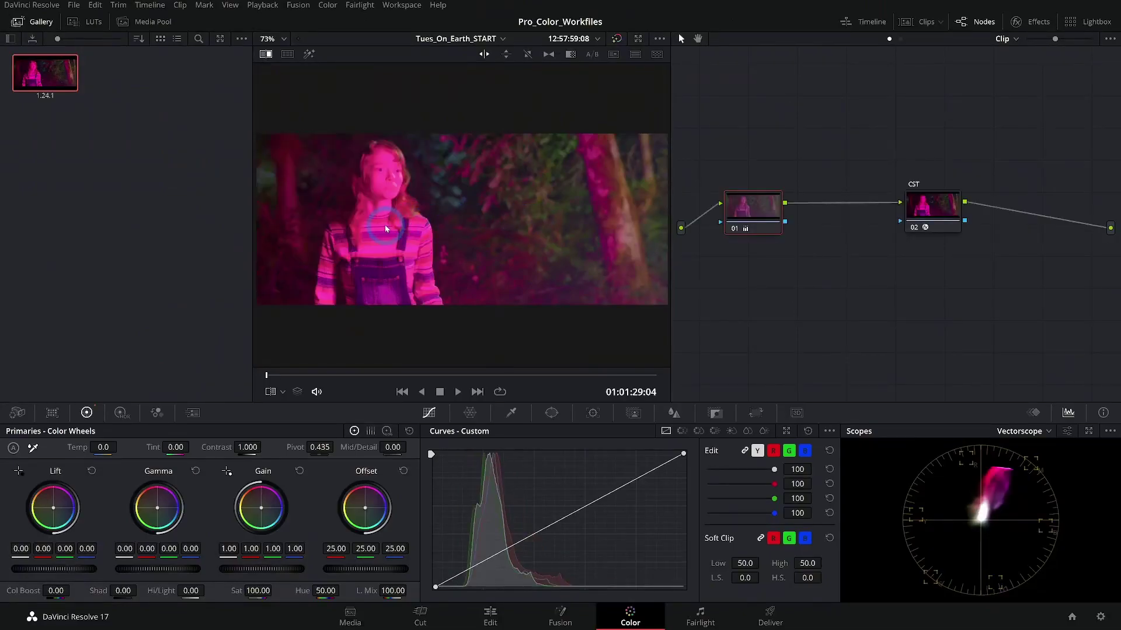